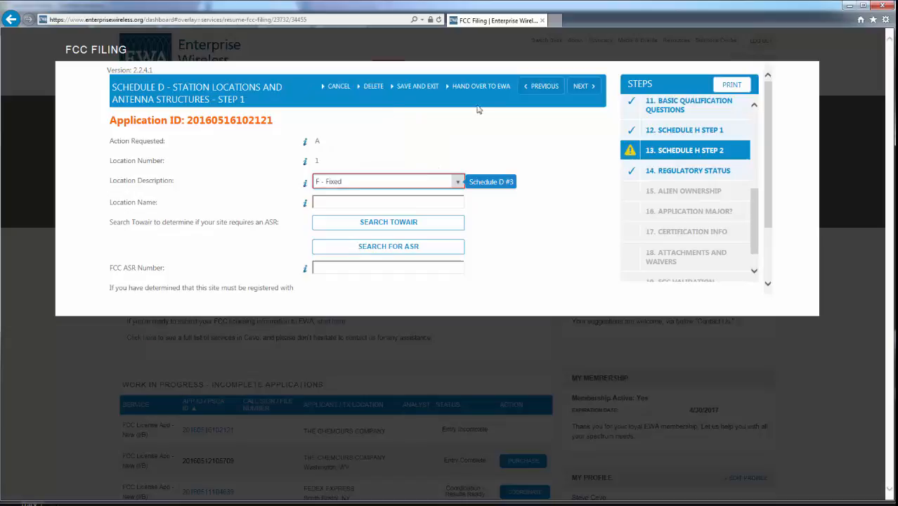
- Look up the FCC TOWAIR Determination and ASR Registration Search pages for the fixed location, returning to the filing form after each
{"action": "left_click", "coordinate": [395, 230]}
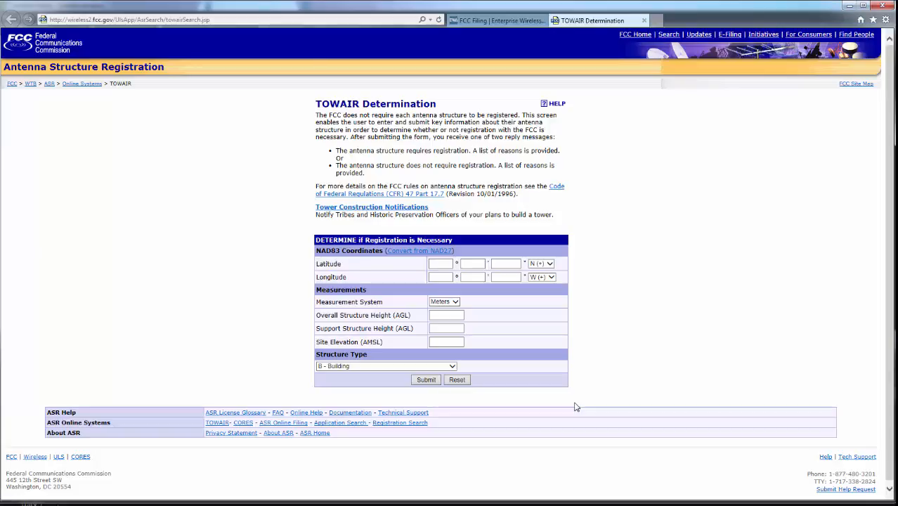
{"action": "left_click", "coordinate": [498, 21]}
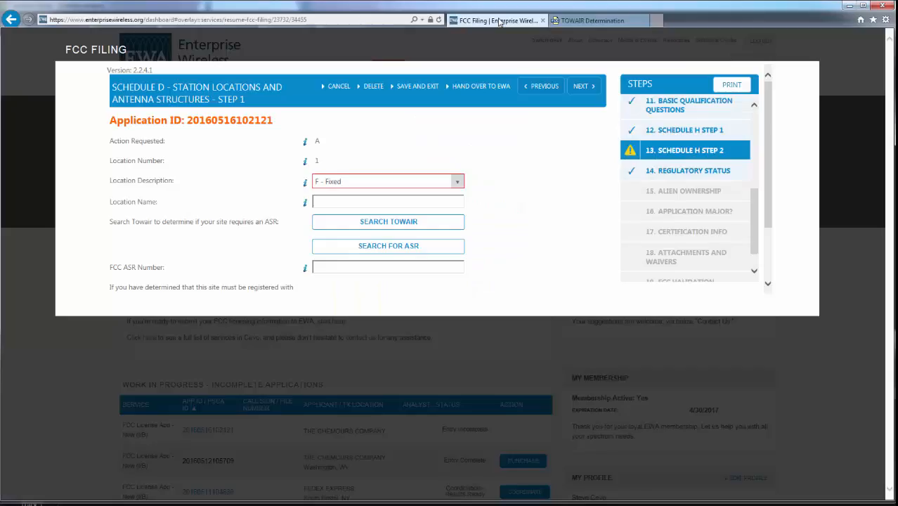
{"action": "left_click", "coordinate": [443, 255]}
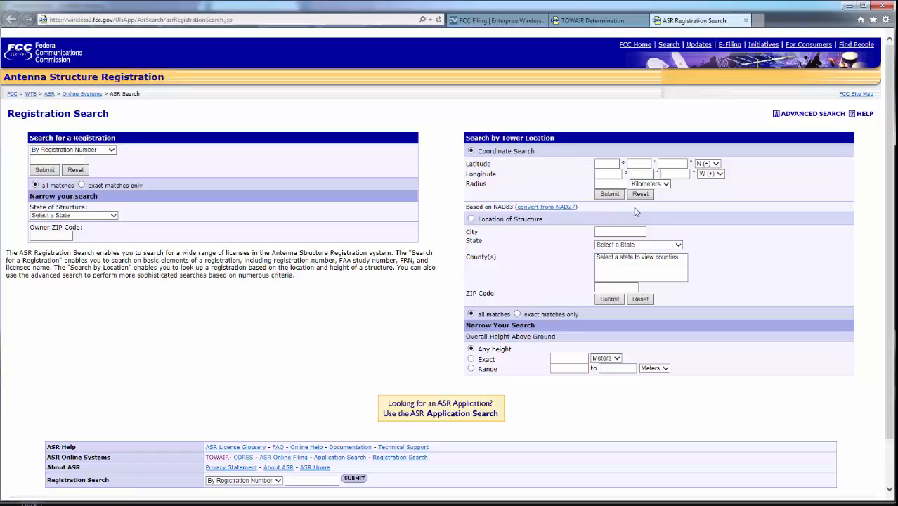
{"action": "left_click", "coordinate": [495, 20]}
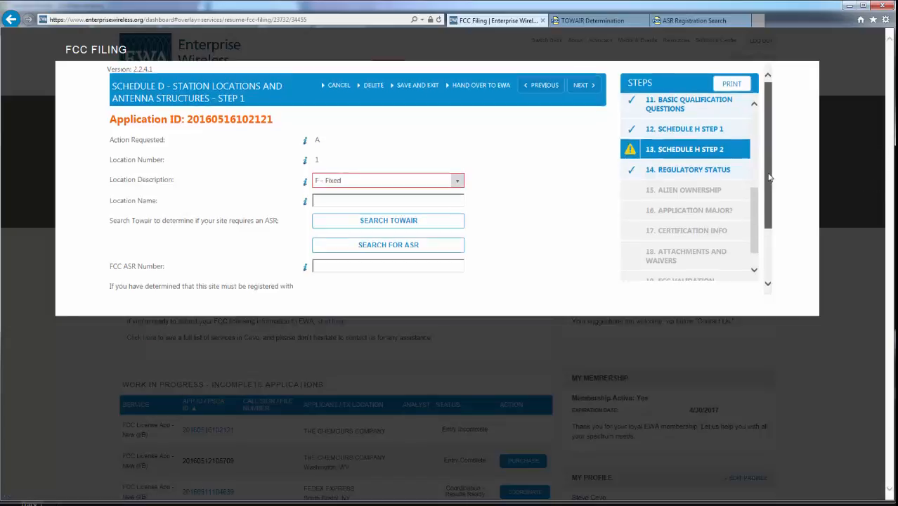
- Review the answer options for having EWA register the site with the FCC and/or FAA, and continue to Schedule D Step 2
{"action": "left_click_drag", "start_coordinate": [767, 176], "coordinate": [768, 225]}
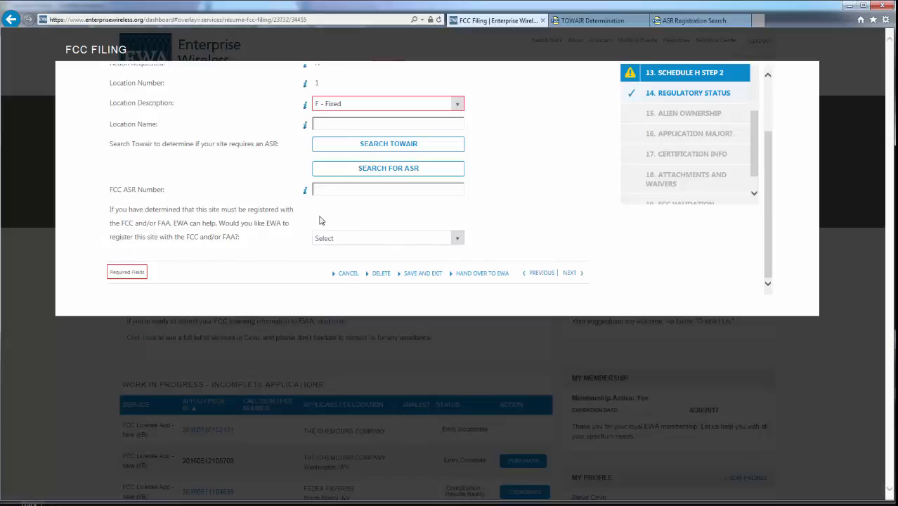
{"action": "left_click", "coordinate": [399, 240]}
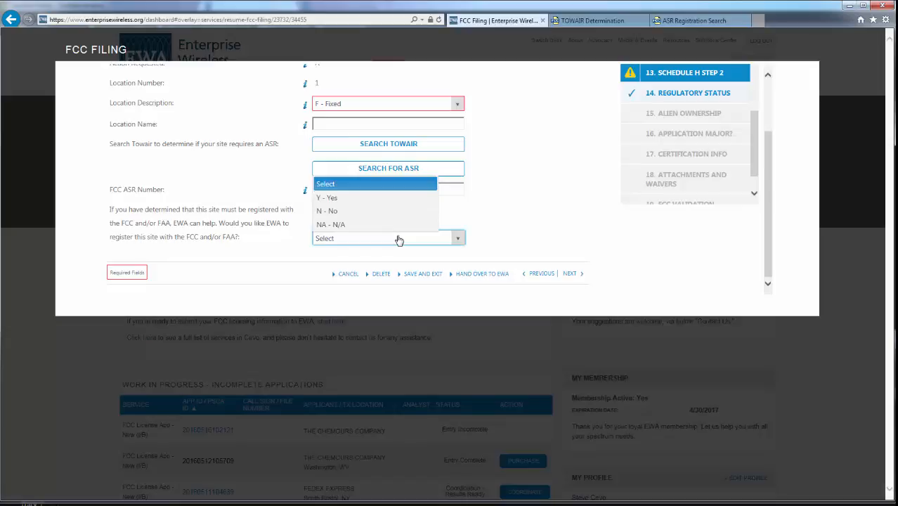
{"action": "left_click", "coordinate": [398, 240]}
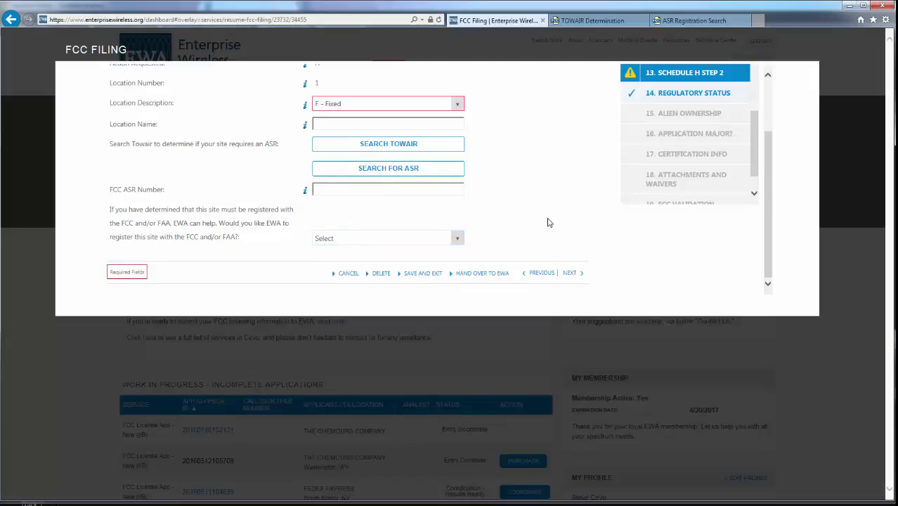
{"action": "scroll", "coordinate": [548, 221], "scroll_direction": "up", "scroll_amount": 3}
{"action": "left_click", "coordinate": [581, 85]}
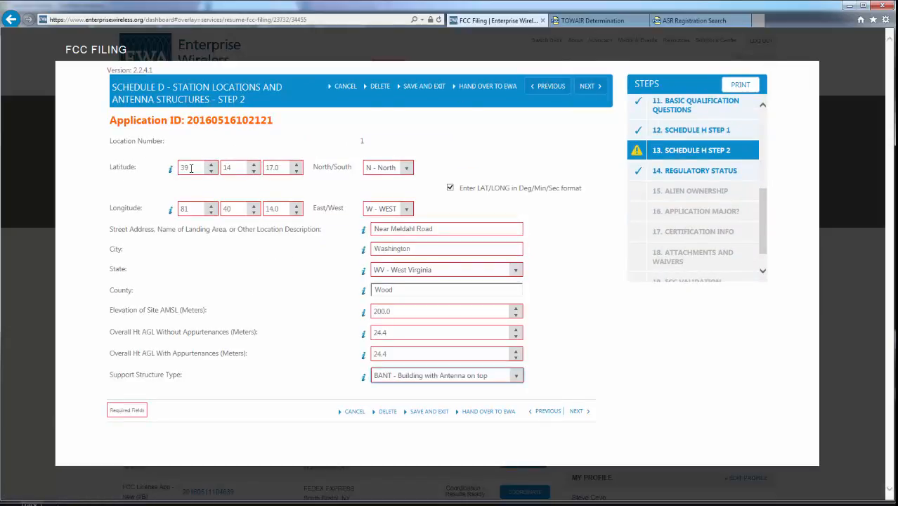
- Review the support structure types, choose BANT - Building with Antenna on top for location 1, and continue to Schedule D Step 3
{"action": "left_click", "coordinate": [515, 377]}
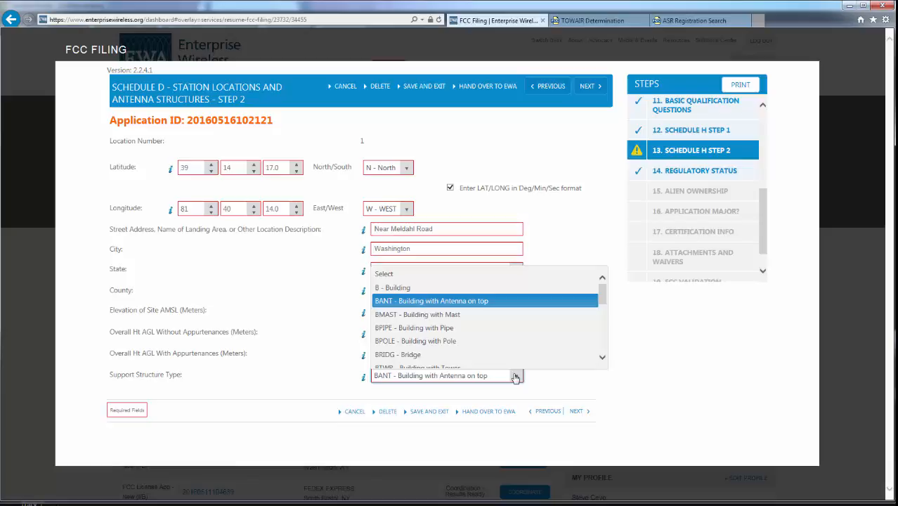
{"action": "left_click", "coordinate": [602, 359]}
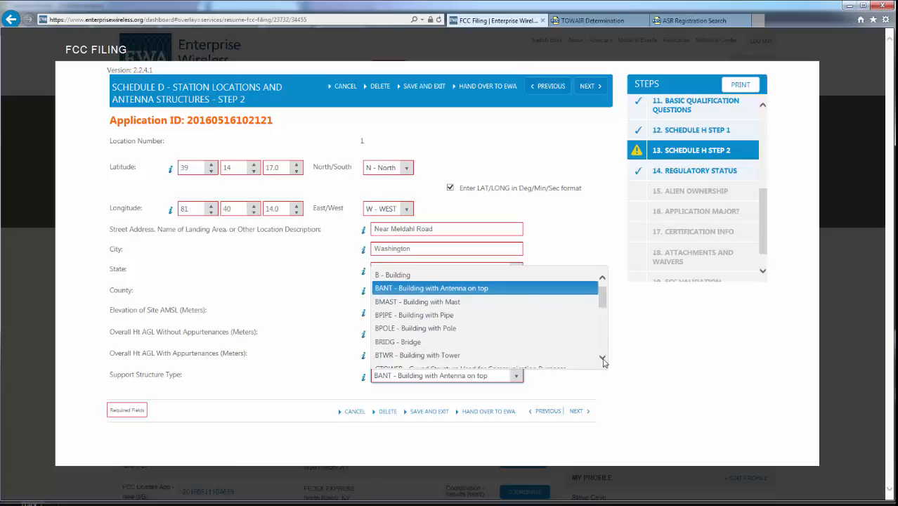
{"action": "scroll", "coordinate": [603, 361], "scroll_direction": "down", "scroll_amount": 5}
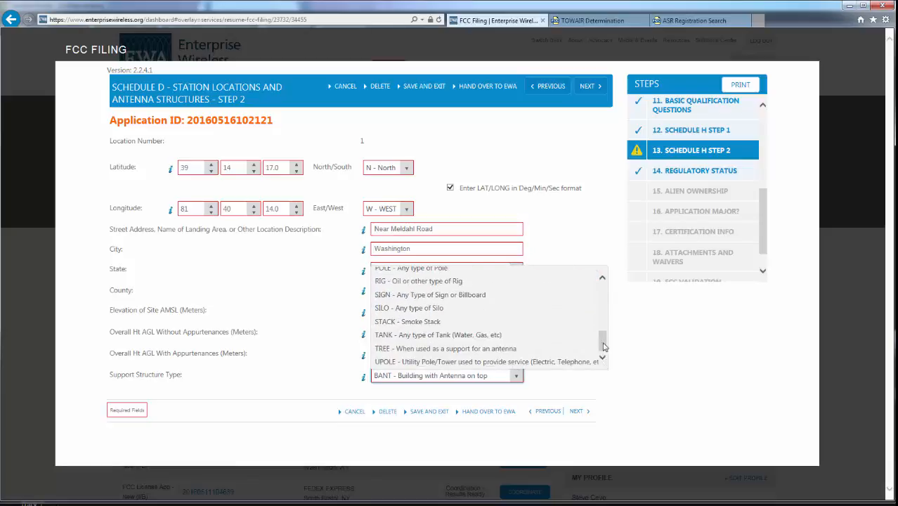
{"action": "left_click_drag", "start_coordinate": [602, 340], "coordinate": [581, 291]}
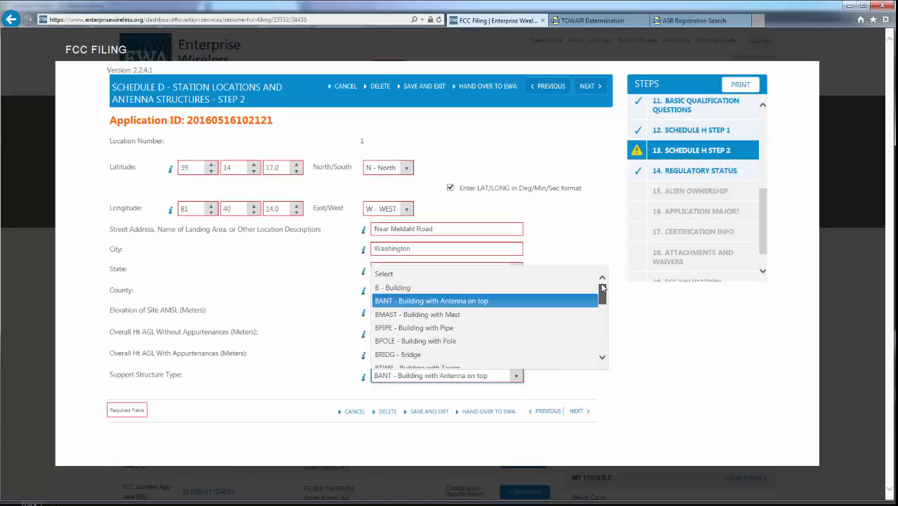
{"action": "left_click", "coordinate": [559, 300]}
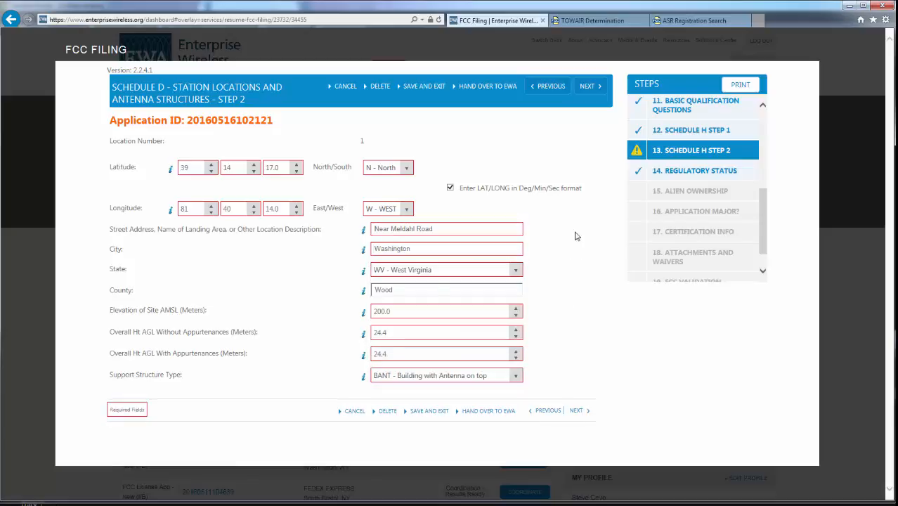
{"action": "left_click", "coordinate": [592, 85]}
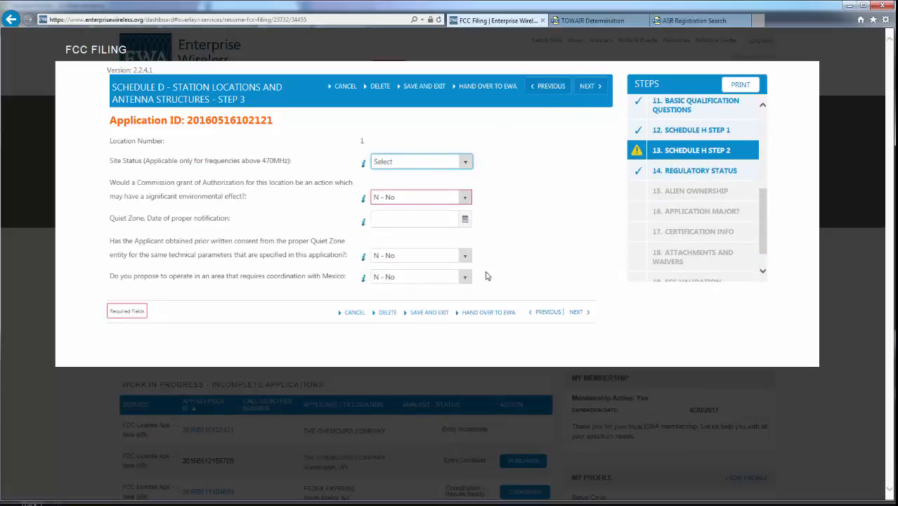
- Keep N - No for the significant environmental effect question and finish location 1, returning to the Schedule H summary
{"action": "left_click", "coordinate": [470, 198]}
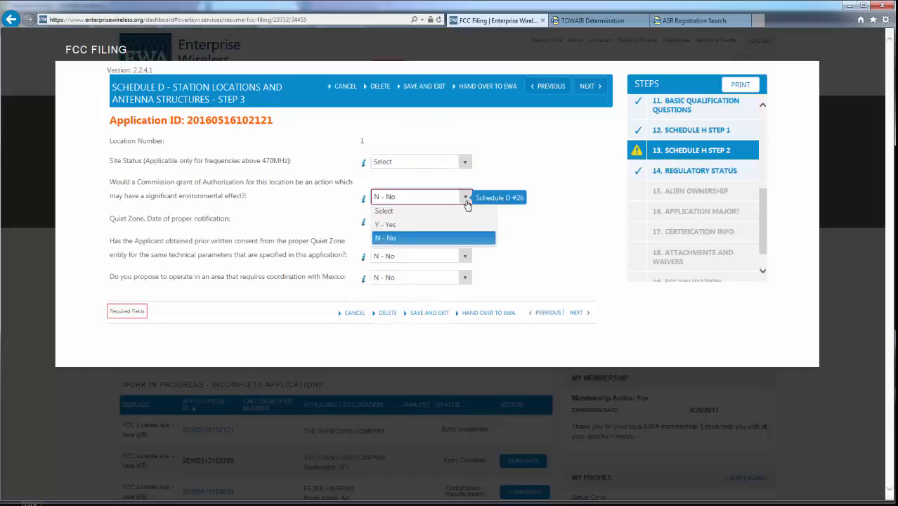
{"action": "left_click", "coordinate": [471, 198]}
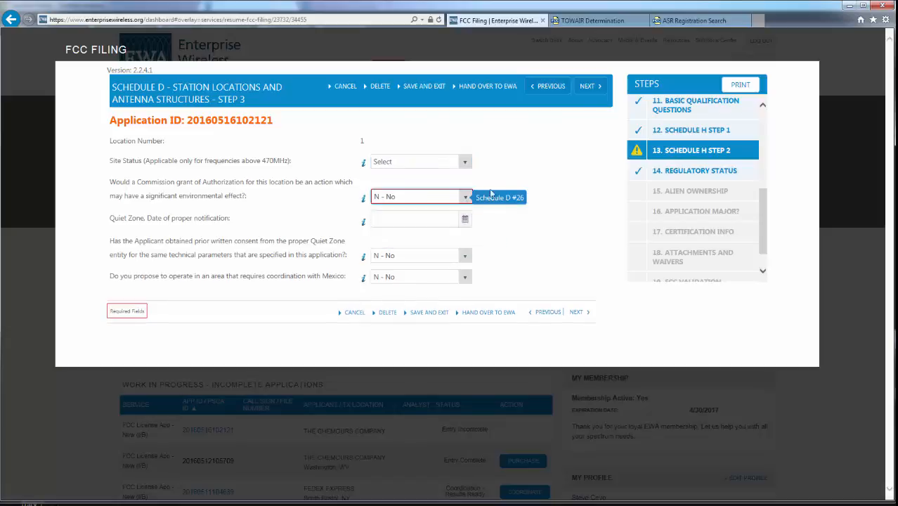
{"action": "left_click", "coordinate": [589, 86]}
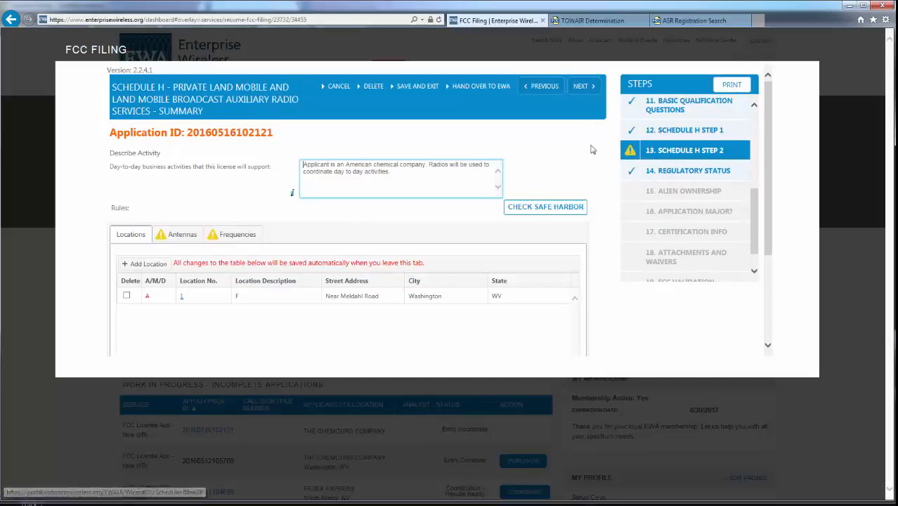
- Add a second location described as M - Mobile with area of operation code A - KMRA around a Fixed Location, and continue to Step 2
{"action": "left_click", "coordinate": [151, 264]}
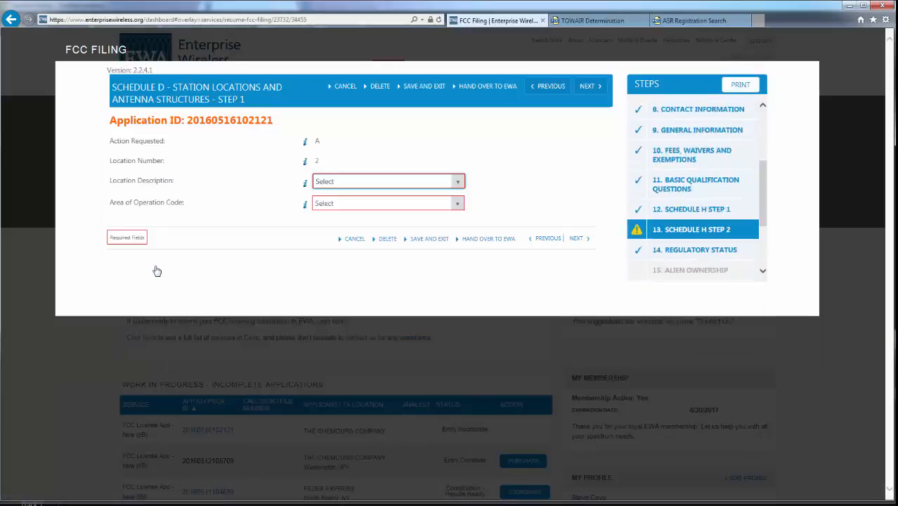
{"action": "left_click", "coordinate": [380, 183]}
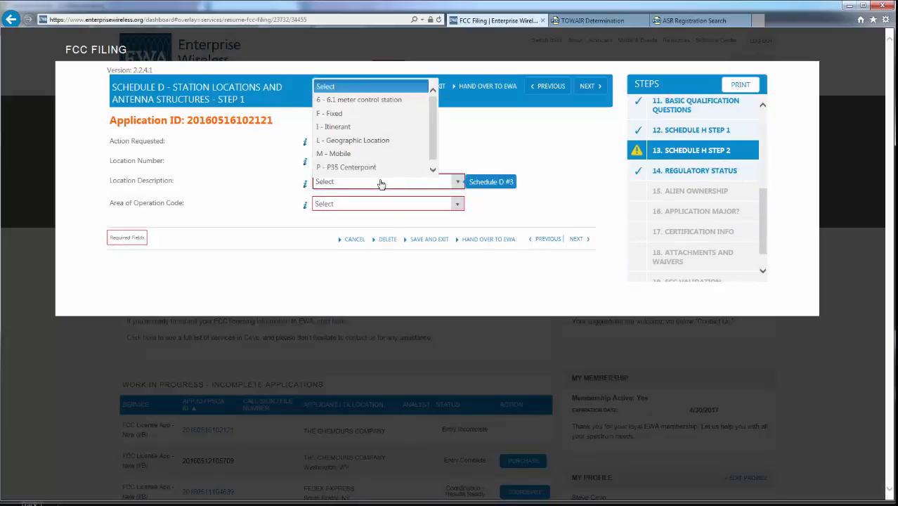
{"action": "left_click", "coordinate": [377, 146]}
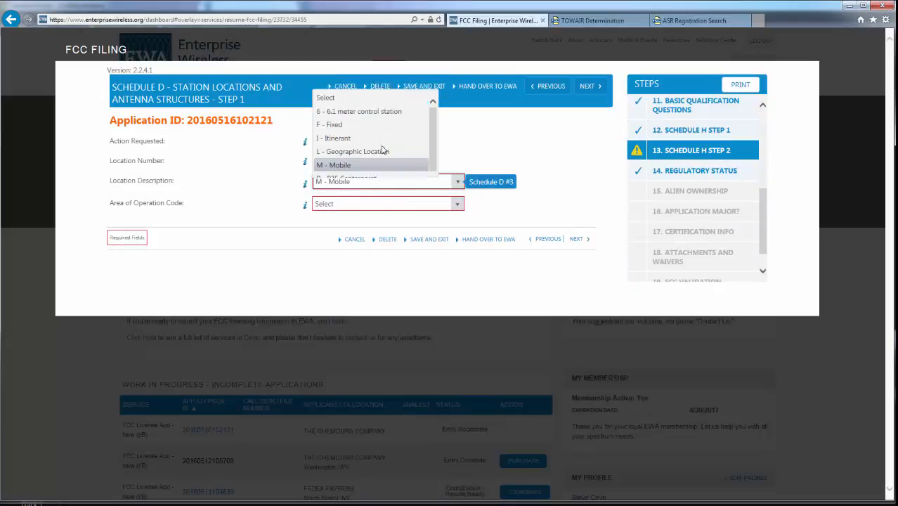
{"action": "left_click", "coordinate": [389, 204]}
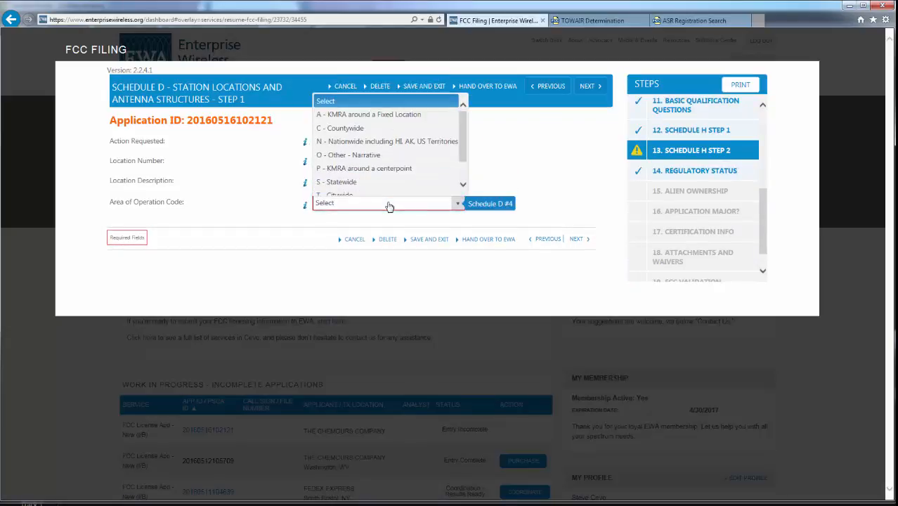
{"action": "left_click", "coordinate": [371, 118]}
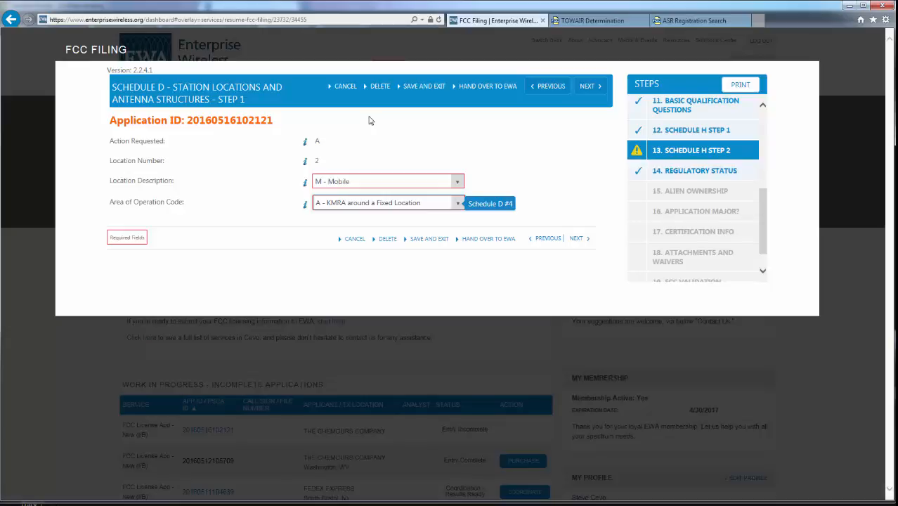
{"action": "left_click", "coordinate": [587, 86]}
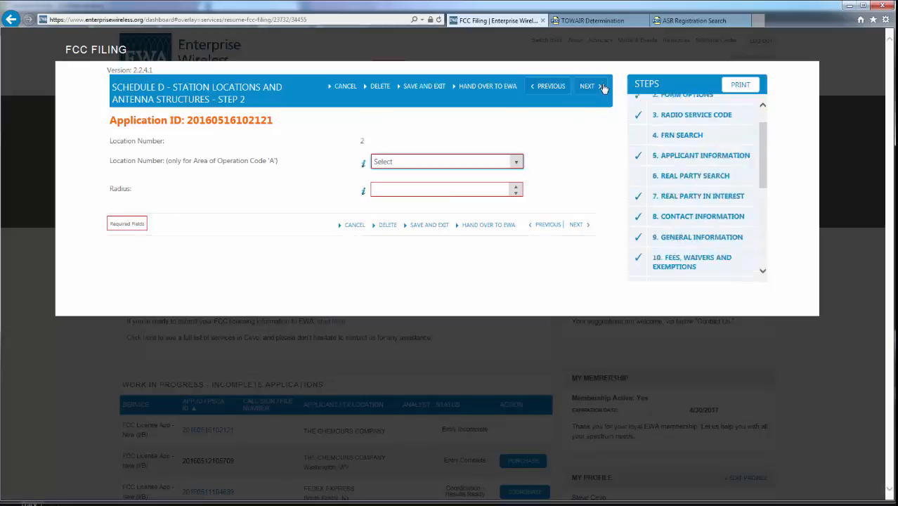
- Set the mobile area's reference location number to 1 with a radius of 16.00, and continue to Step 3
{"action": "left_click", "coordinate": [512, 163]}
{"action": "left_click", "coordinate": [477, 194]}
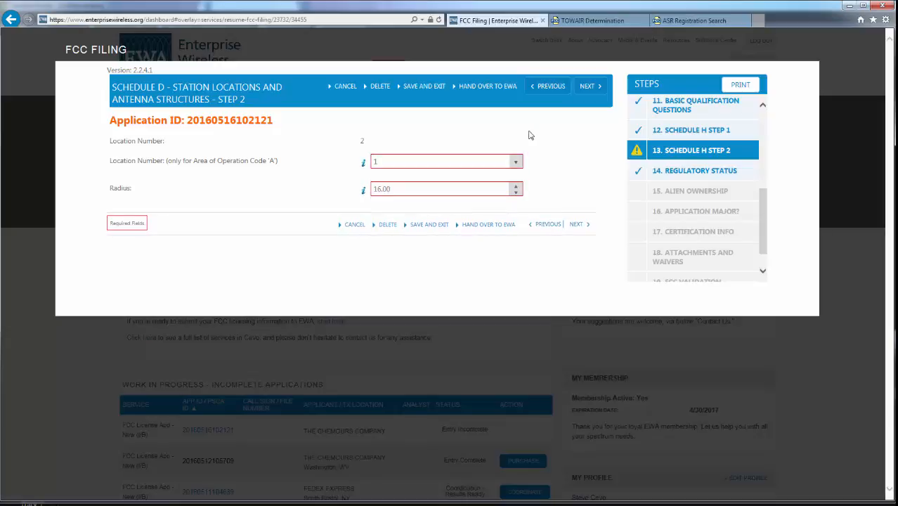
{"action": "left_click", "coordinate": [588, 87]}
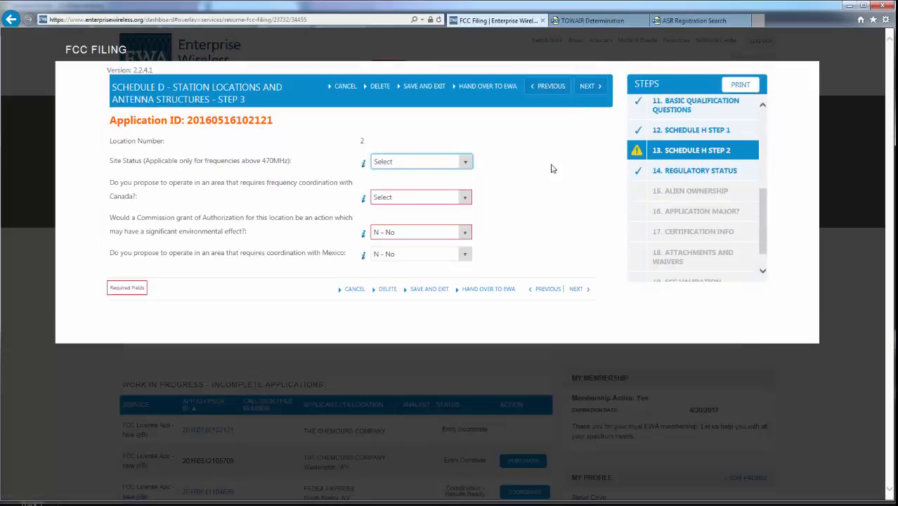
- Answer N - No to frequency coordination with Canada and finish location 2, returning to the Schedule H summary
{"action": "left_click", "coordinate": [464, 200]}
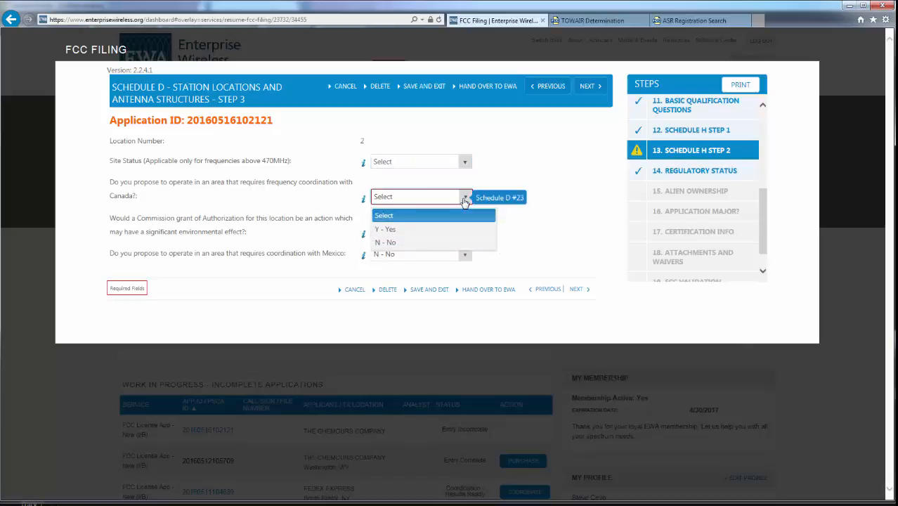
{"action": "left_click", "coordinate": [432, 242]}
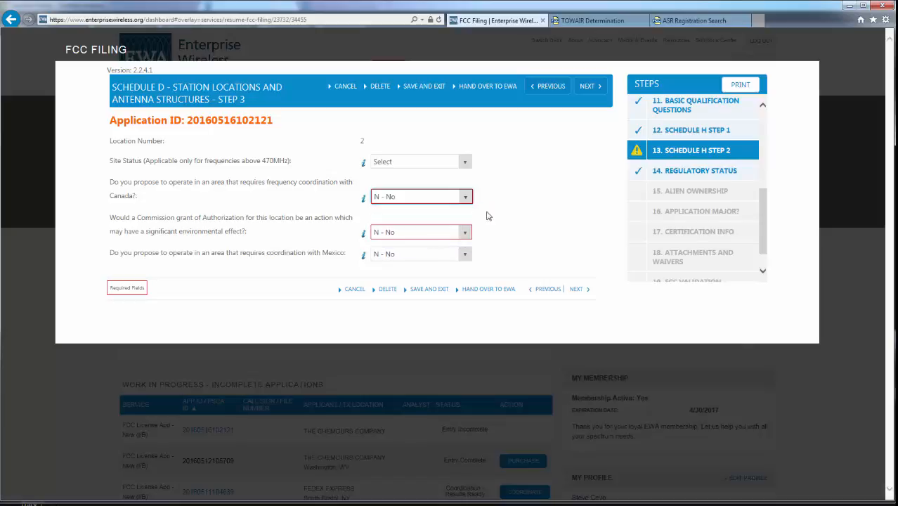
{"action": "left_click", "coordinate": [596, 89]}
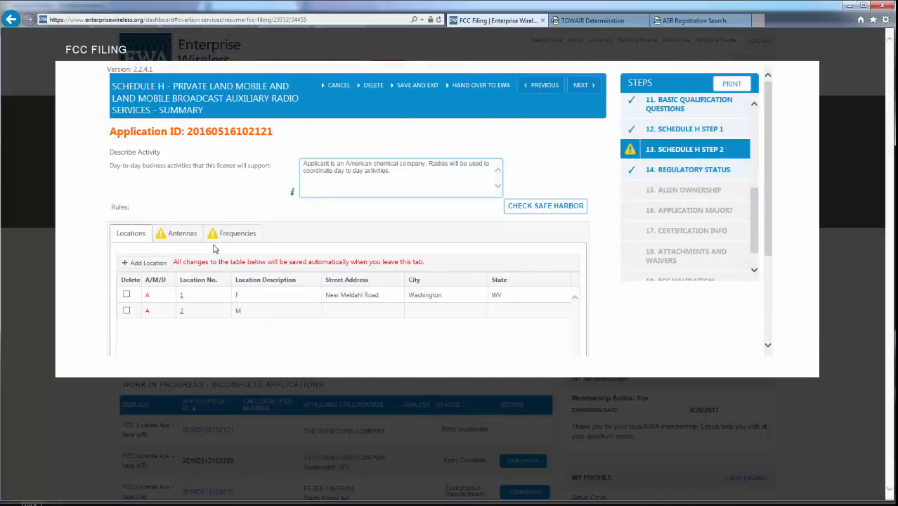
- In the antenna table, set location 1's antenna to omni Y - Yes, AAT 1.4 meters and antenna height 24.4 meters
{"action": "left_click", "coordinate": [161, 243]}
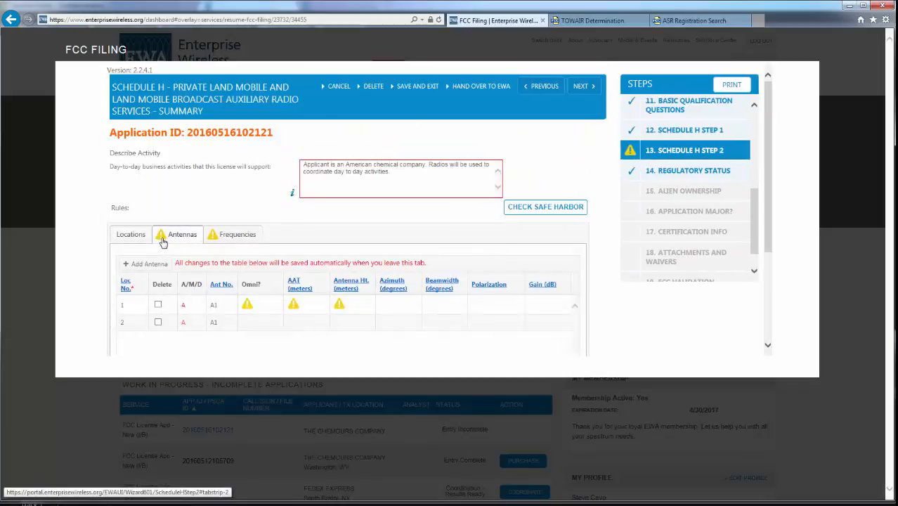
{"action": "left_click", "coordinate": [257, 308]}
{"action": "left_click", "coordinate": [260, 308]}
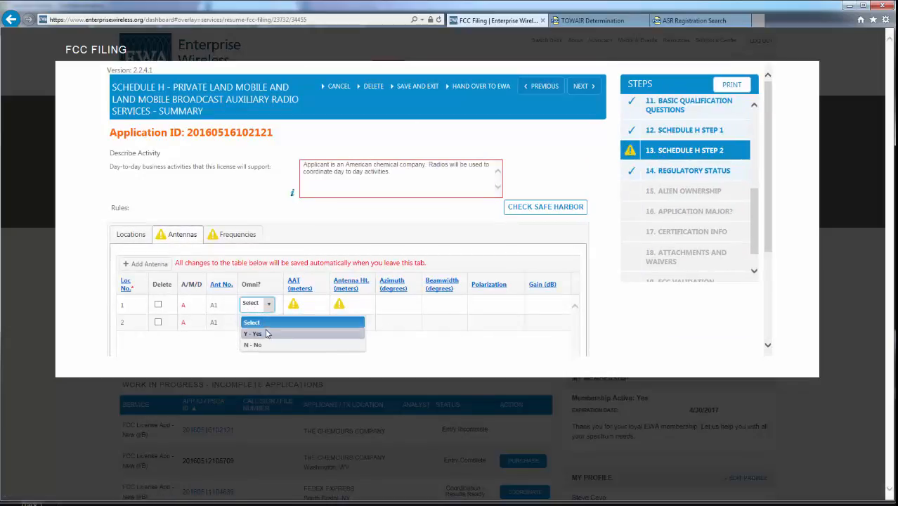
{"action": "left_click", "coordinate": [266, 335]}
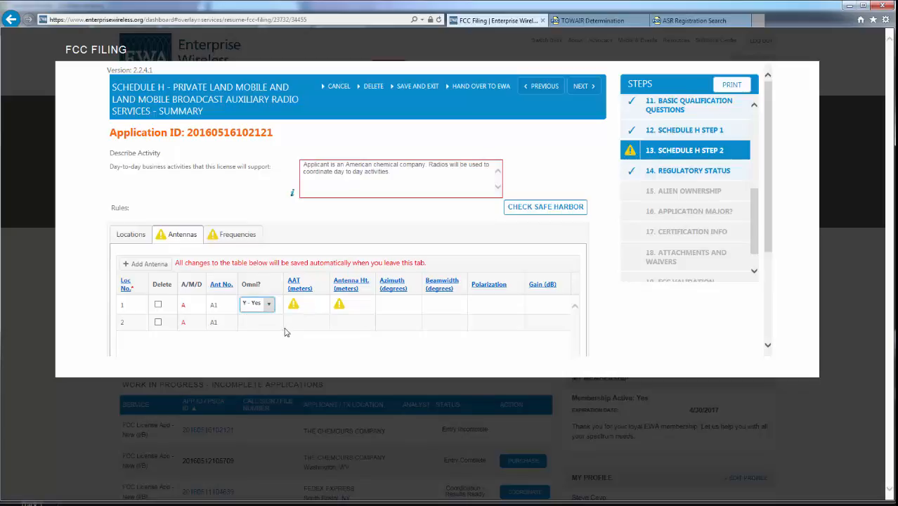
{"action": "left_click", "coordinate": [292, 313]}
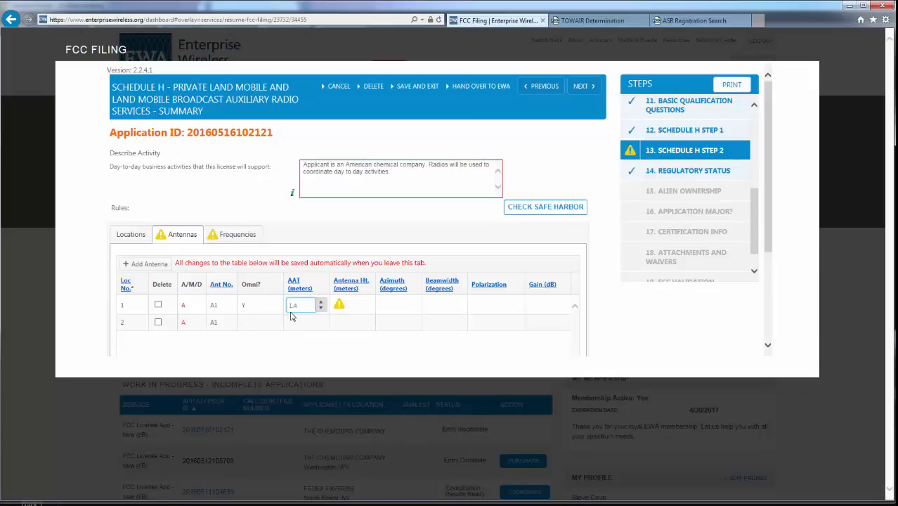
{"action": "type", "text": "1.4"}
{"action": "left_click", "coordinate": [345, 309]}
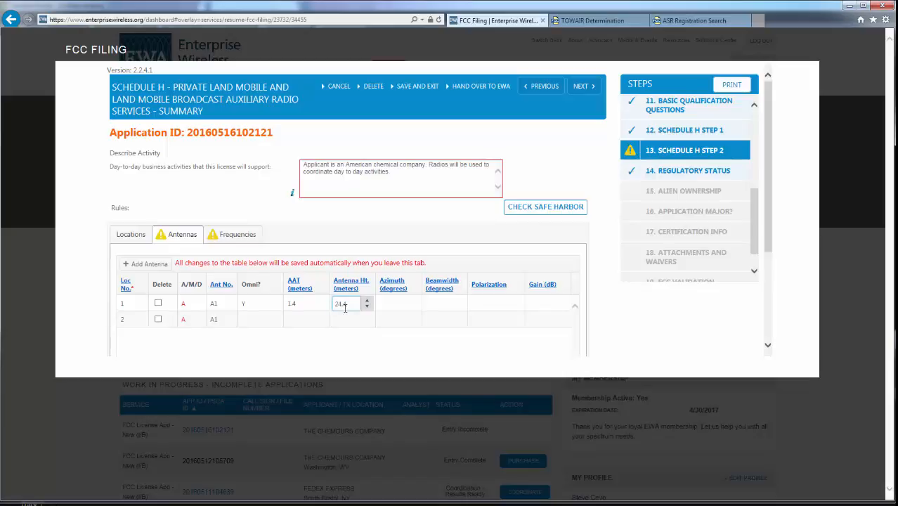
{"action": "left_click", "coordinate": [293, 241]}
- Add a frequency entry for location 1, antenna 1, and set its frequency band to UHF
{"action": "left_click", "coordinate": [232, 235]}
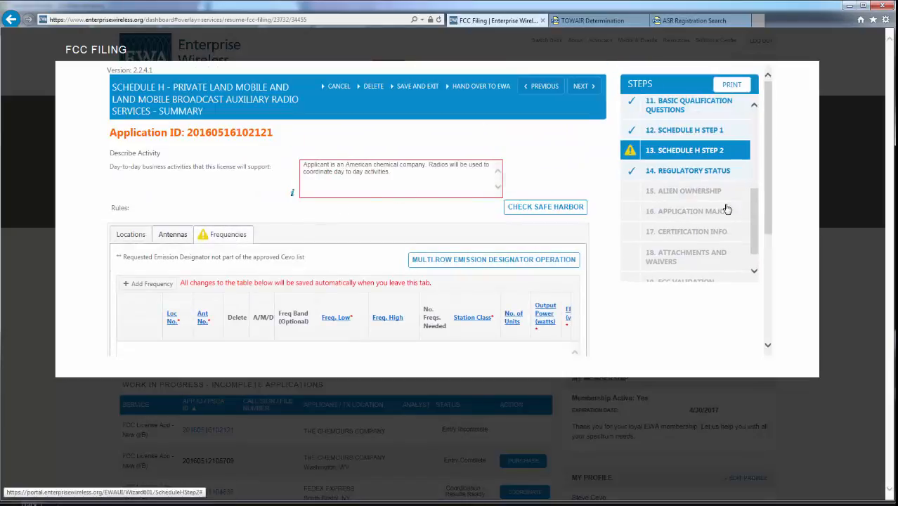
{"action": "left_click_drag", "start_coordinate": [767, 191], "coordinate": [766, 246]}
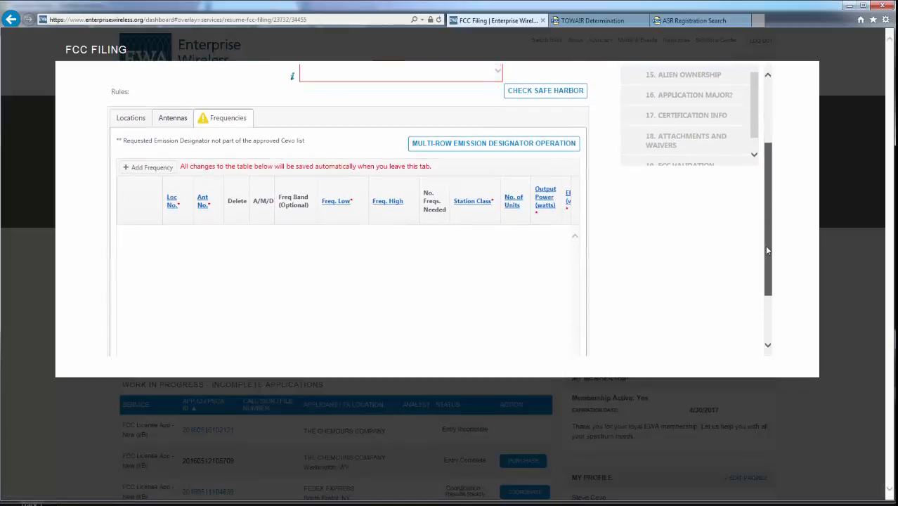
{"action": "left_click", "coordinate": [167, 168]}
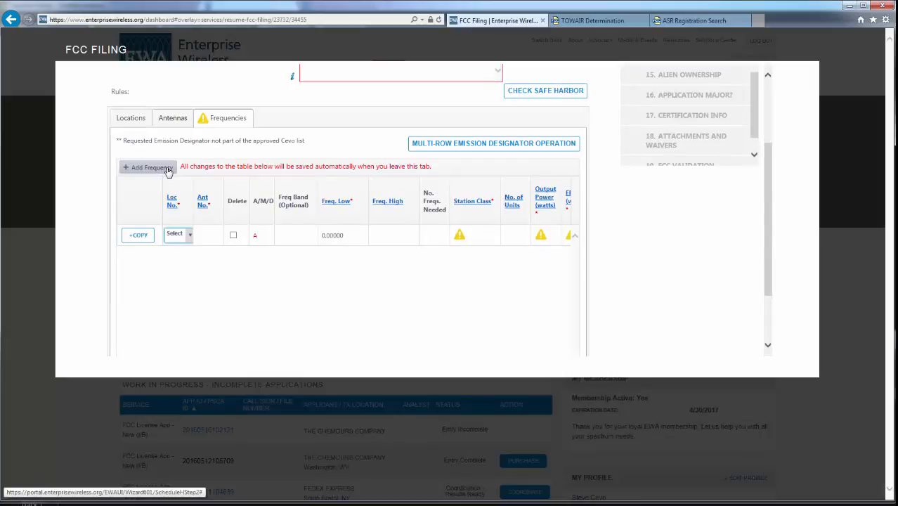
{"action": "left_click", "coordinate": [190, 237]}
{"action": "left_click", "coordinate": [184, 265]}
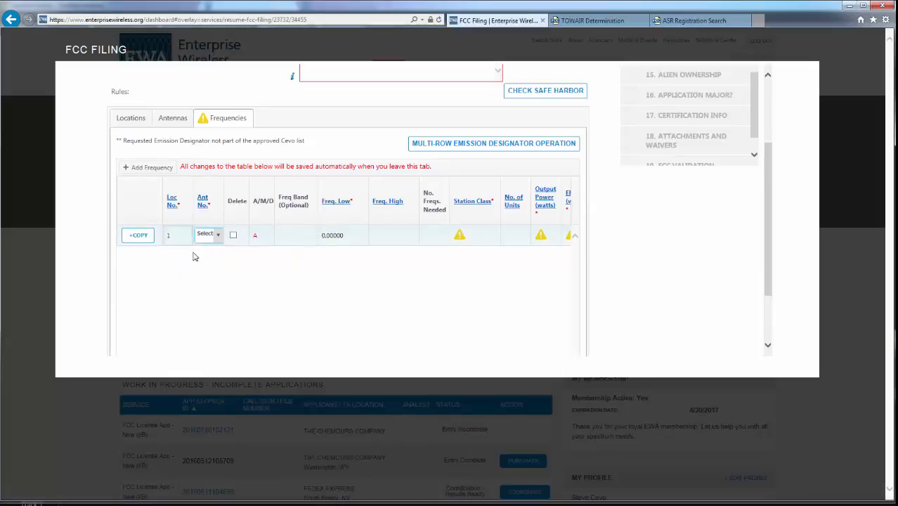
{"action": "left_click", "coordinate": [210, 234]}
{"action": "left_click", "coordinate": [204, 273]}
{"action": "left_click", "coordinate": [295, 236]}
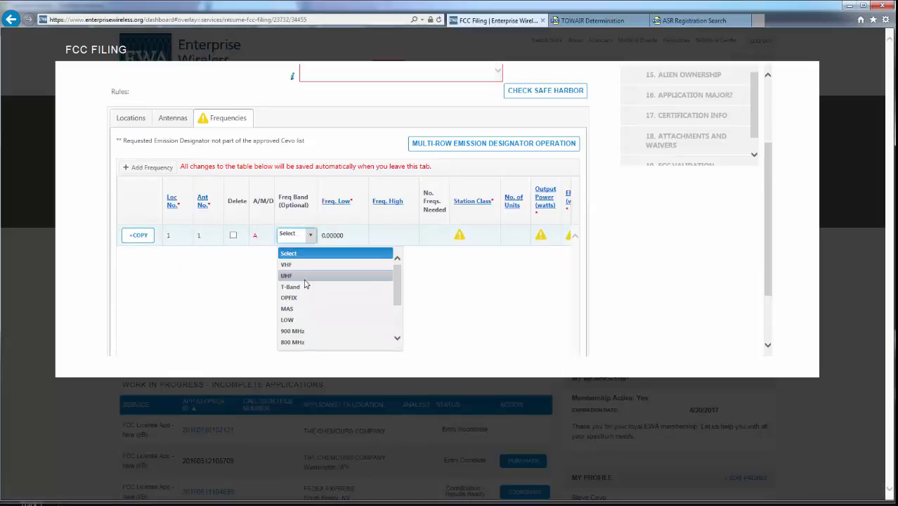
{"action": "left_click", "coordinate": [307, 281]}
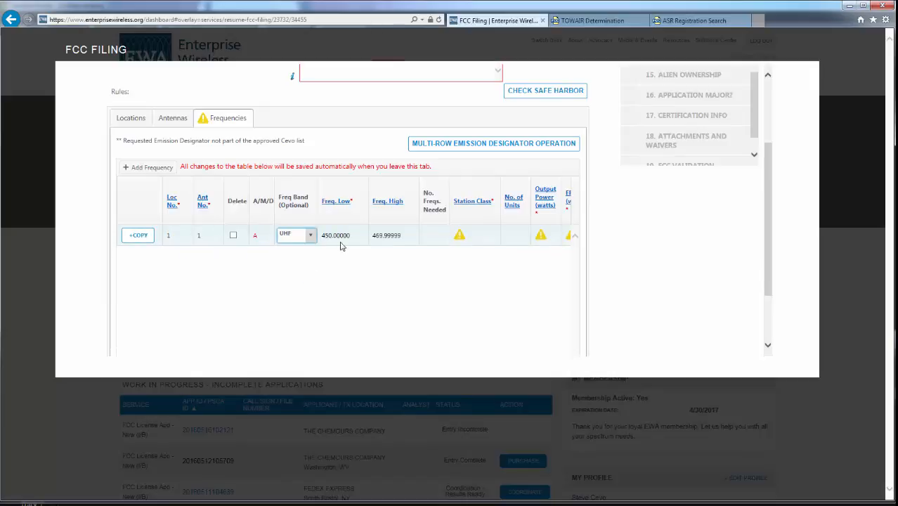
- For location 1's frequency, set 1 frequency needed, station class FB2 - Mobile Relay, 1 unit, output power 25 watts and ERP 25 watts
{"action": "left_click", "coordinate": [430, 237]}
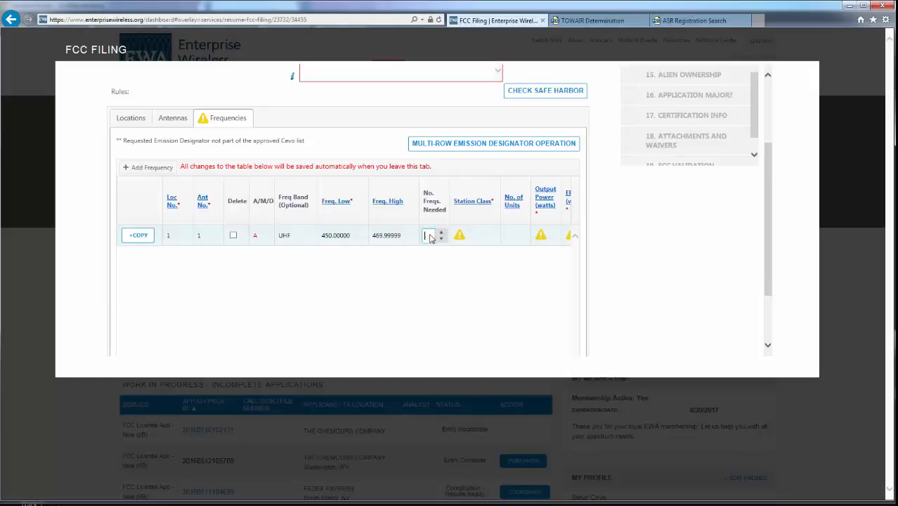
{"action": "key", "text": "Tab"}
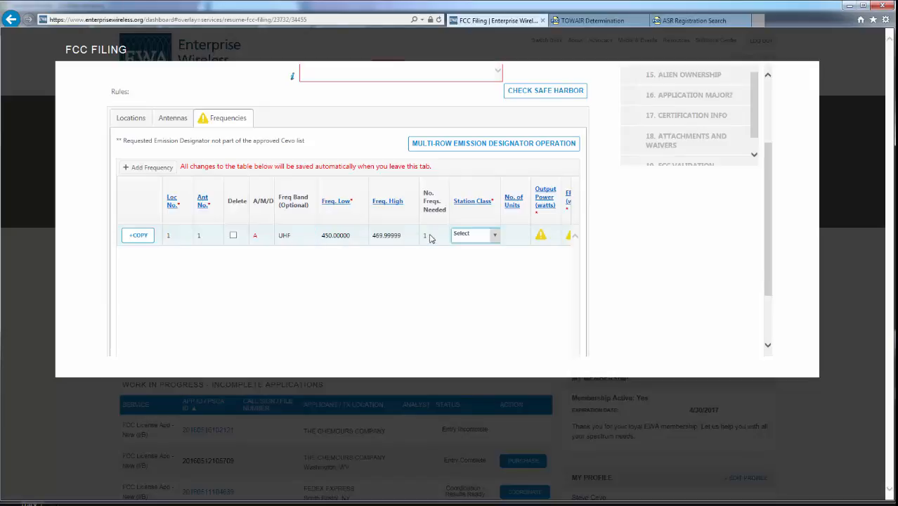
{"action": "left_click", "coordinate": [495, 236]}
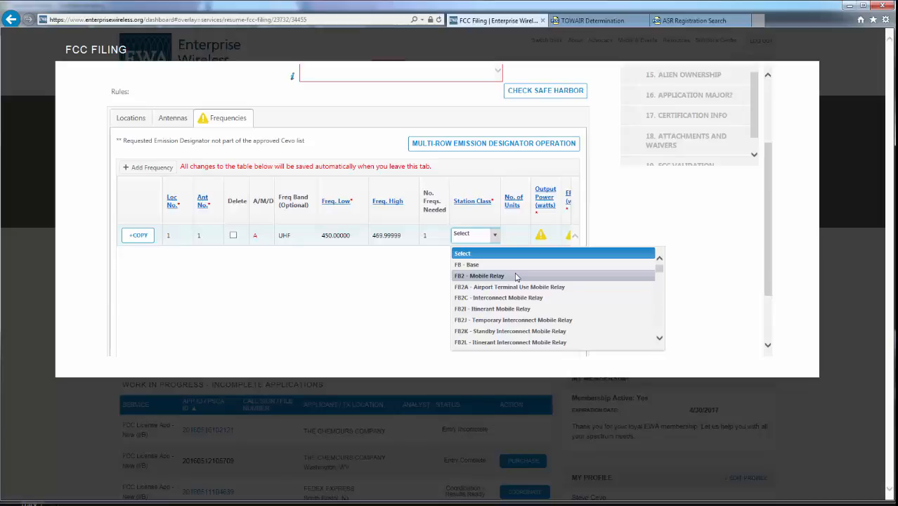
{"action": "left_click", "coordinate": [516, 276]}
{"action": "left_click", "coordinate": [511, 238]}
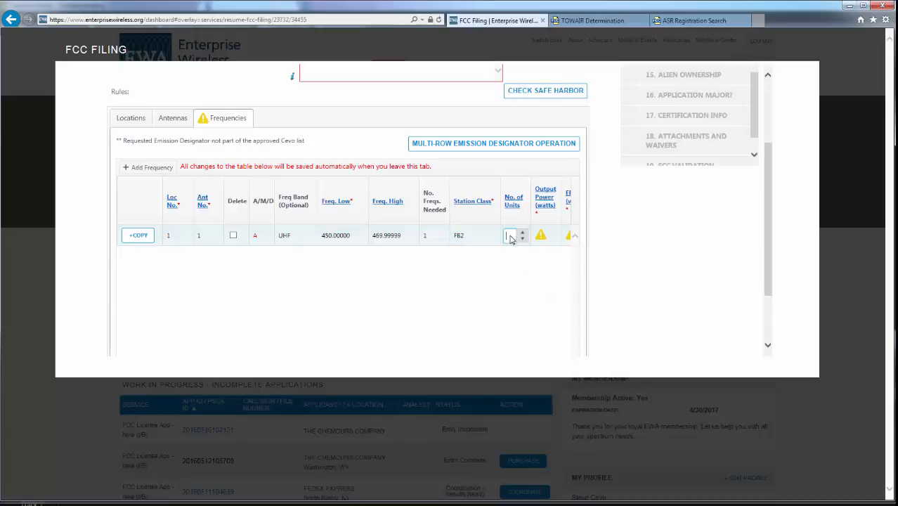
{"action": "type", "text": "1"}
{"action": "key", "text": "Tab"}
{"action": "type", "text": "25"}
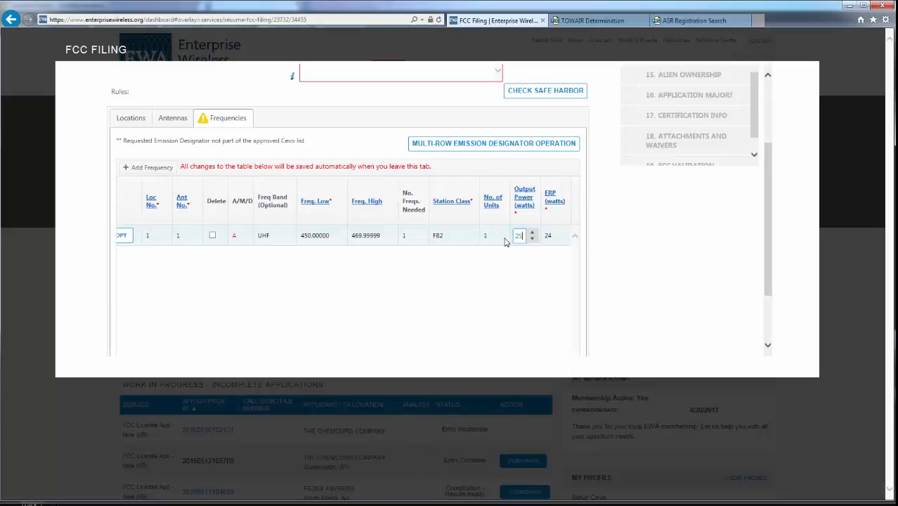
{"action": "key", "text": "Tab"}
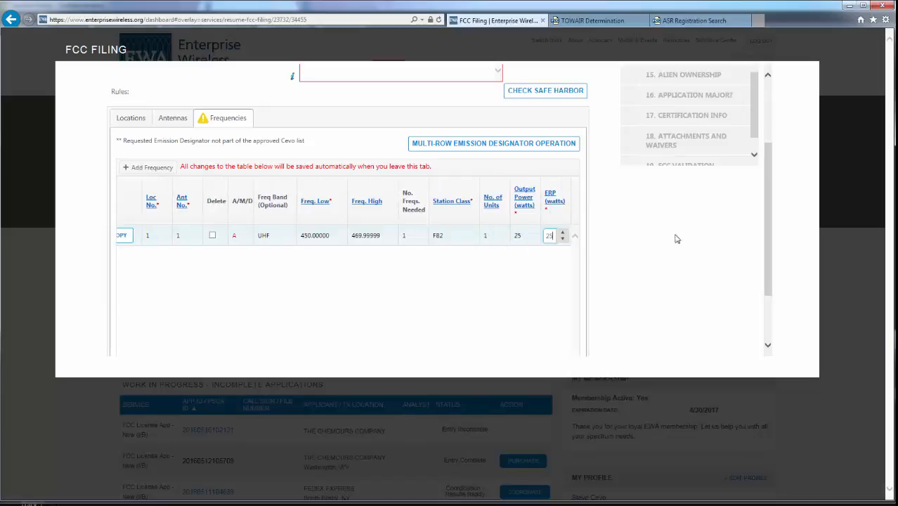
- Add a second frequency entry for location 2, antenna 1, and set its frequency band to UHF
{"action": "scroll", "coordinate": [566, 296], "scroll_direction": "down", "scroll_amount": 1}
{"action": "left_click_drag", "start_coordinate": [441, 338], "coordinate": [361, 336]}
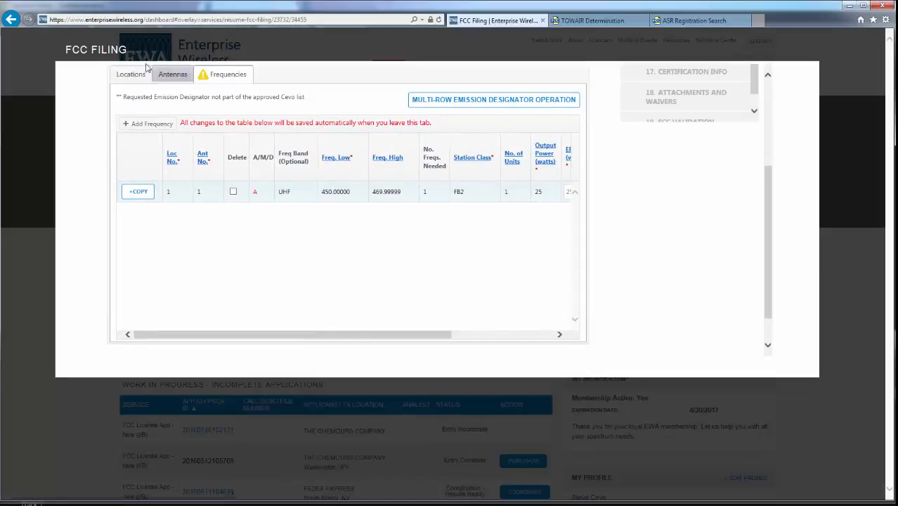
{"action": "left_click", "coordinate": [142, 128]}
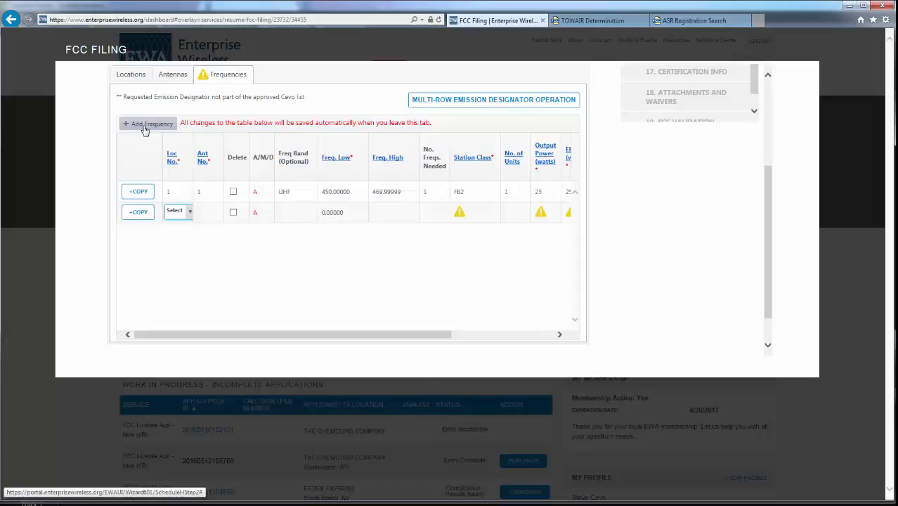
{"action": "left_click", "coordinate": [187, 211]}
{"action": "left_click", "coordinate": [180, 252]}
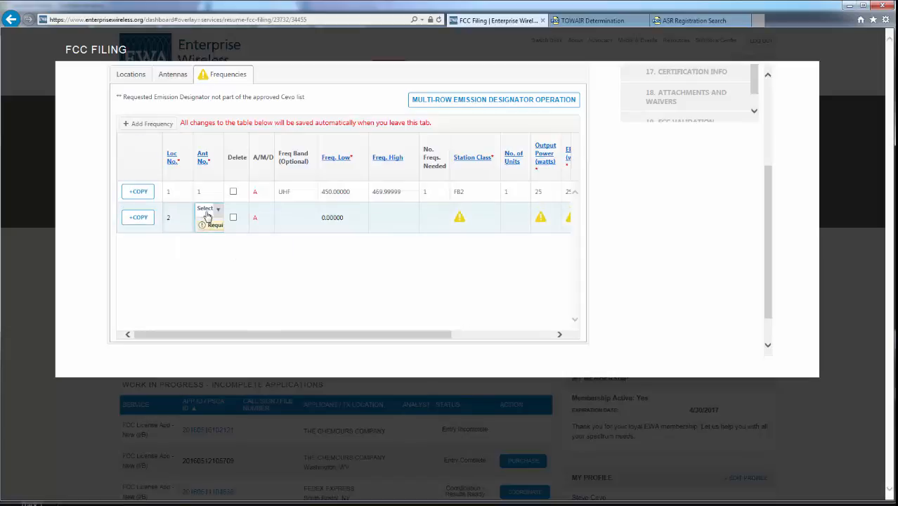
{"action": "left_click", "coordinate": [206, 210]}
{"action": "left_click", "coordinate": [206, 255]}
{"action": "left_click", "coordinate": [285, 216]}
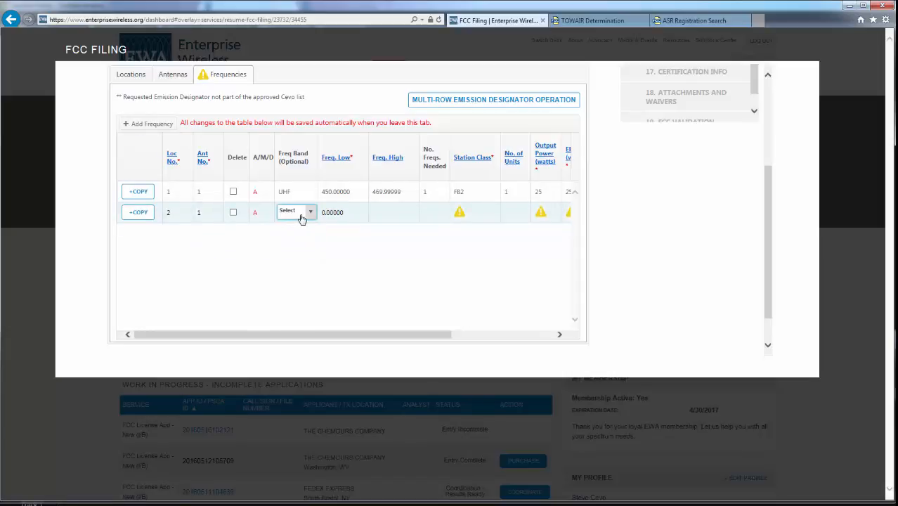
{"action": "left_click", "coordinate": [304, 217]}
{"action": "left_click", "coordinate": [291, 252]}
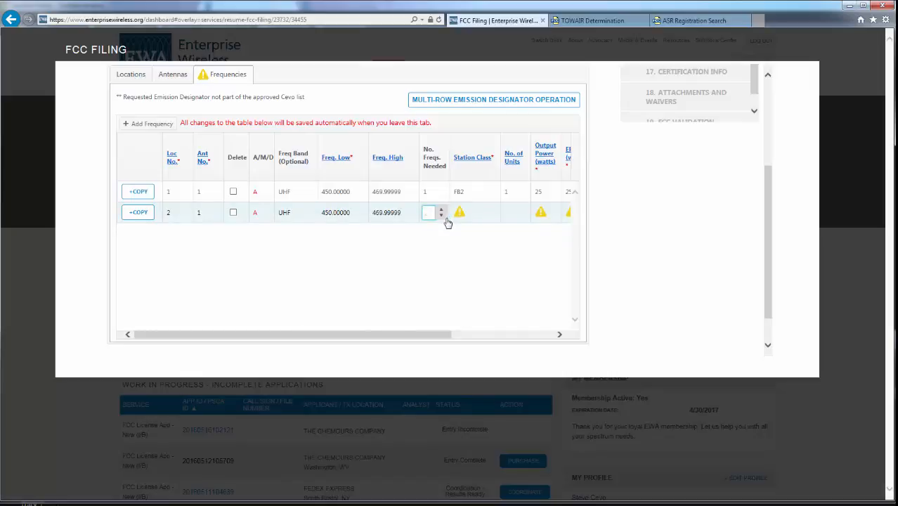
- For location 2's frequency, set 2 frequencies needed, station class MO - Mobile, 50 units, output power 4 watts and ERP 4 watts
{"action": "type", "text": "2"}
{"action": "key", "text": "Tab"}
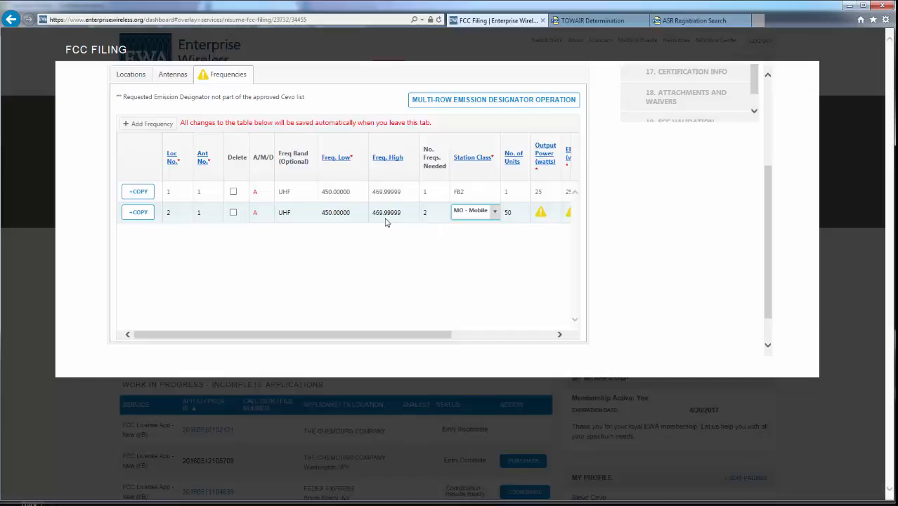
{"action": "key", "text": "Tab"}
{"action": "key", "text": "Tab"}
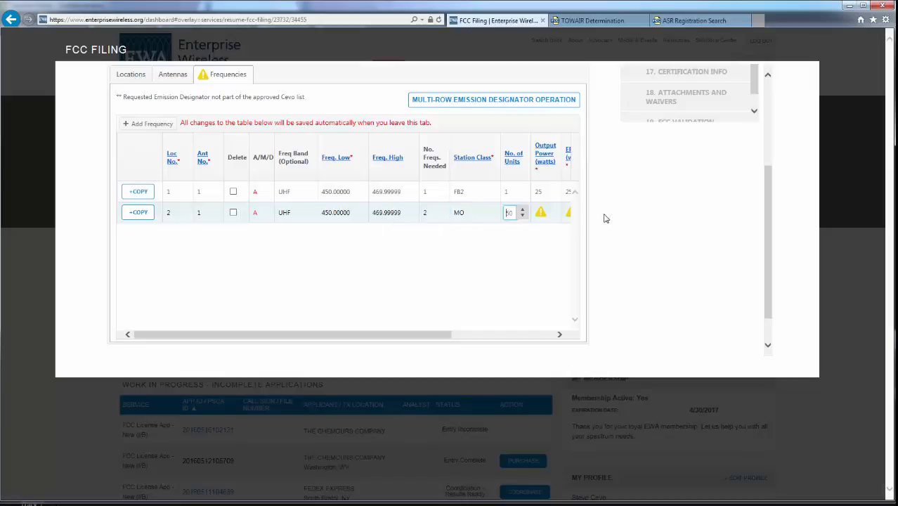
{"action": "type", "text": "4"}
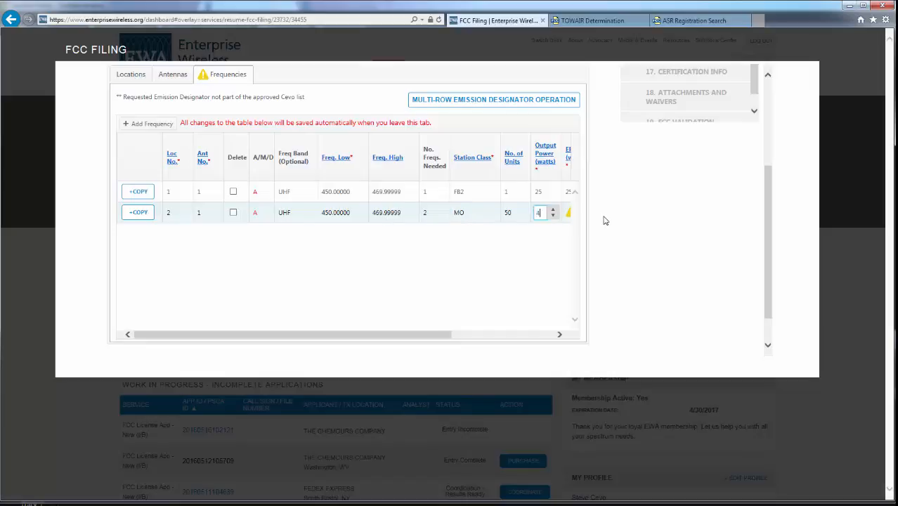
{"action": "key", "text": "Tab"}
{"action": "type", "text": "4"}
{"action": "key", "text": "Tab"}
- Assign emission designators 11K2F3E and 11K2F1D to both frequency rows at once with the multi-row operation, and save them
{"action": "left_click_drag", "start_coordinate": [484, 336], "coordinate": [538, 336]}
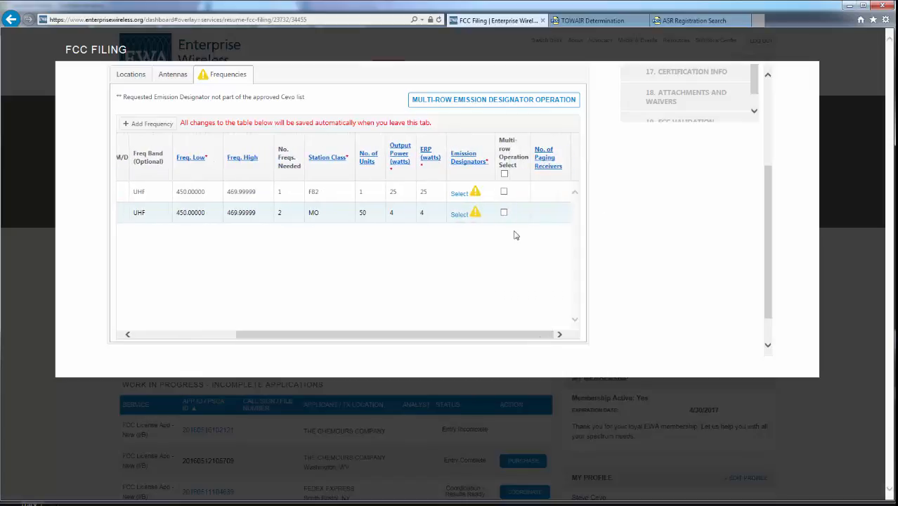
{"action": "left_click", "coordinate": [503, 175]}
{"action": "left_click", "coordinate": [502, 99]}
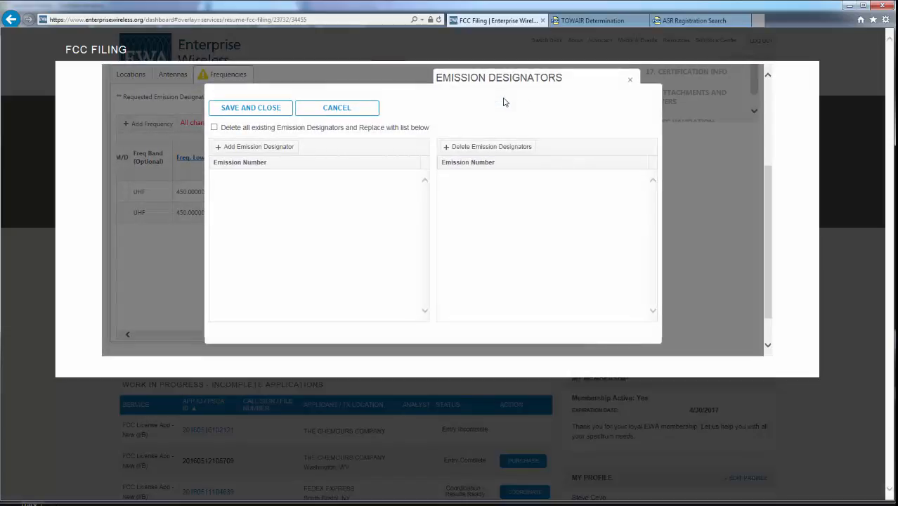
{"action": "left_click", "coordinate": [264, 149]}
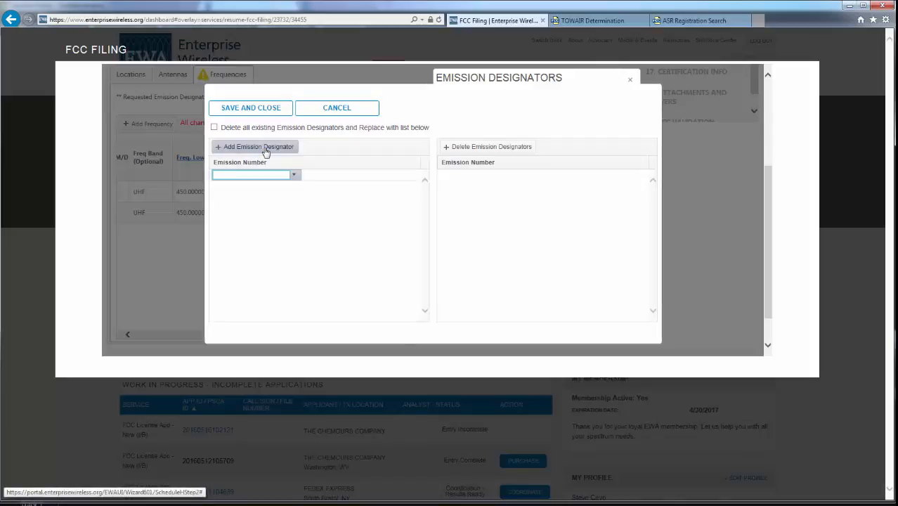
{"action": "type", "text": "11k2"}
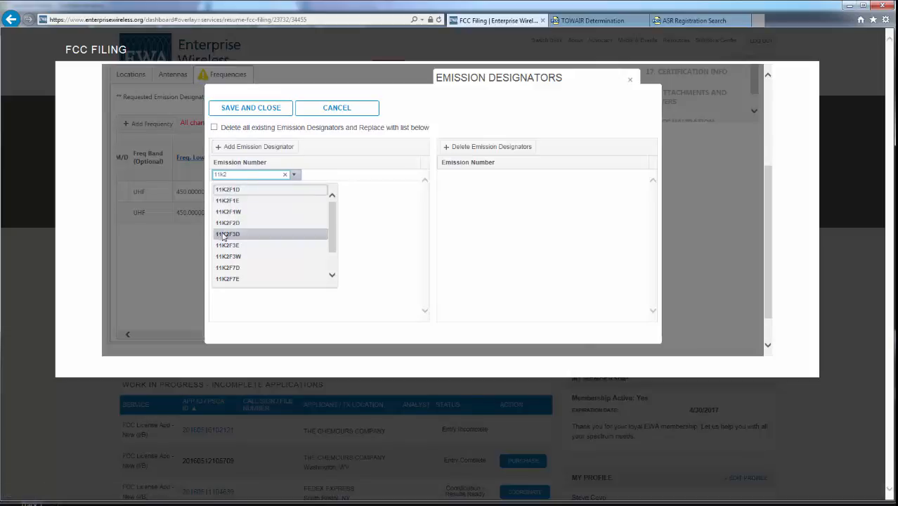
{"action": "left_click", "coordinate": [228, 245]}
{"action": "left_click", "coordinate": [269, 149]}
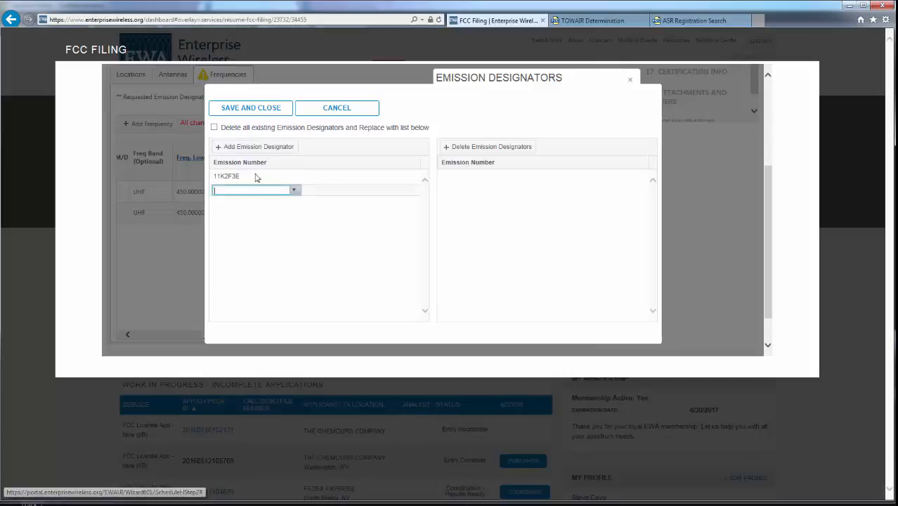
{"action": "type", "text": "11k2"}
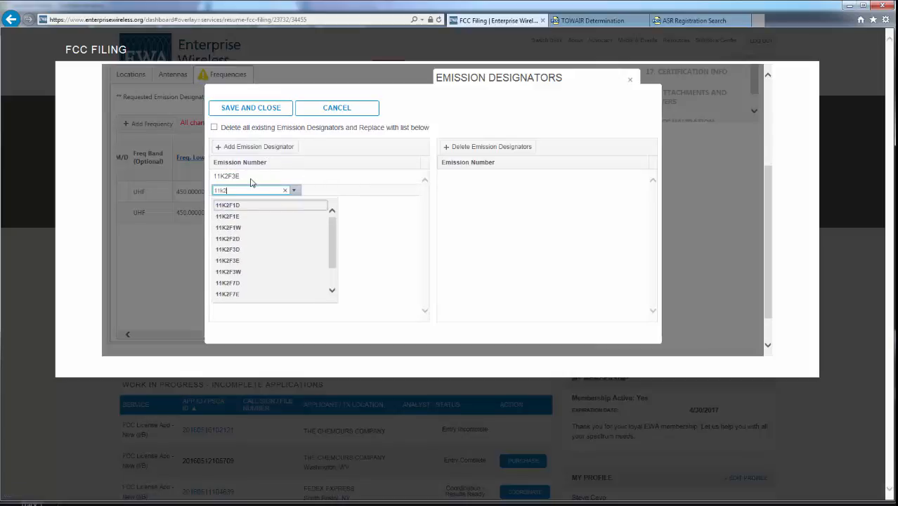
{"action": "left_click", "coordinate": [266, 206]}
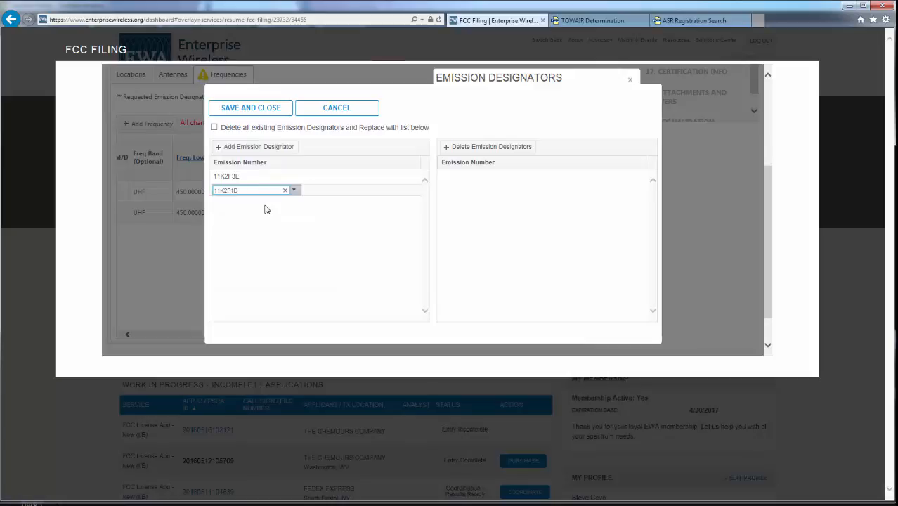
{"action": "left_click", "coordinate": [244, 109]}
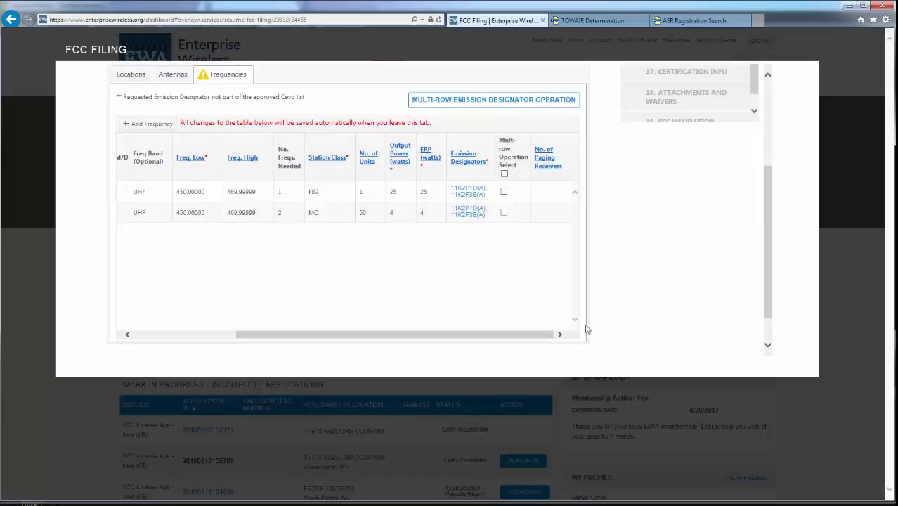
- Run the Safe Harbor check on the Schedule H summary and continue to Regulatory Status
{"action": "scroll", "coordinate": [637, 317], "scroll_direction": "up", "scroll_amount": 3}
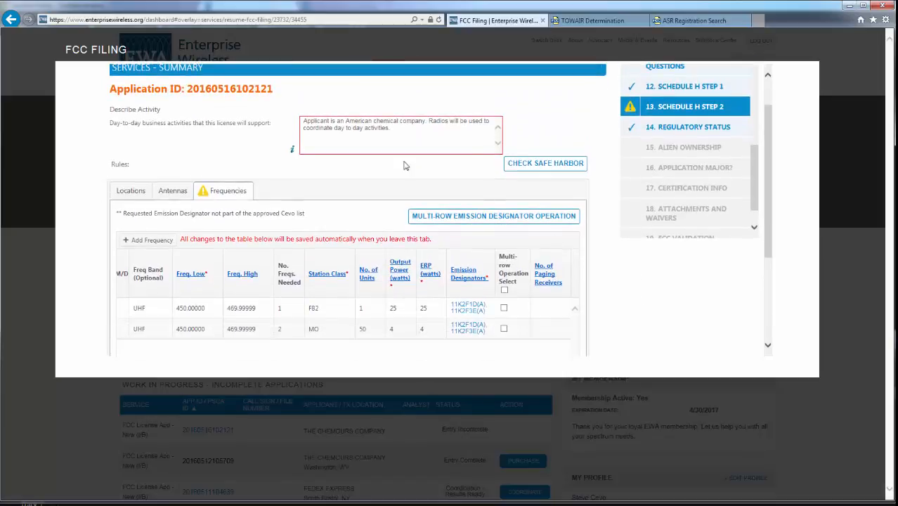
{"action": "left_click", "coordinate": [542, 164]}
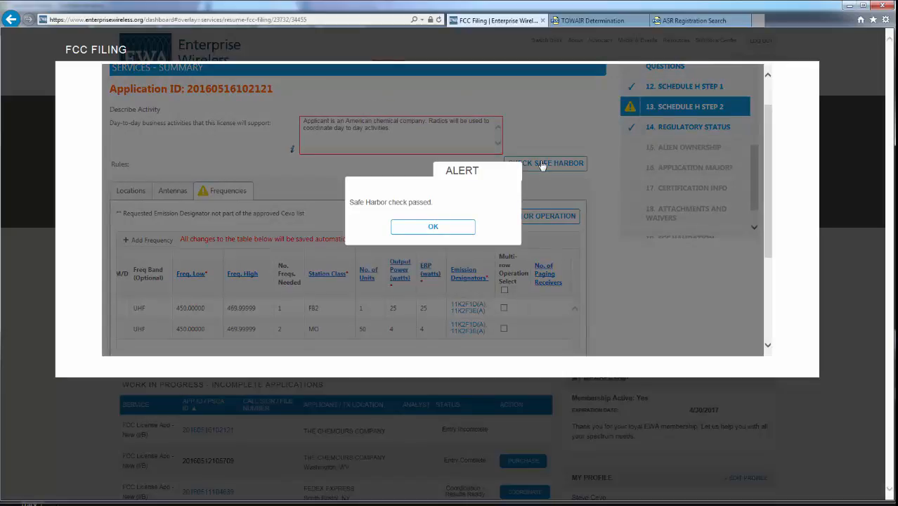
{"action": "left_click", "coordinate": [433, 230]}
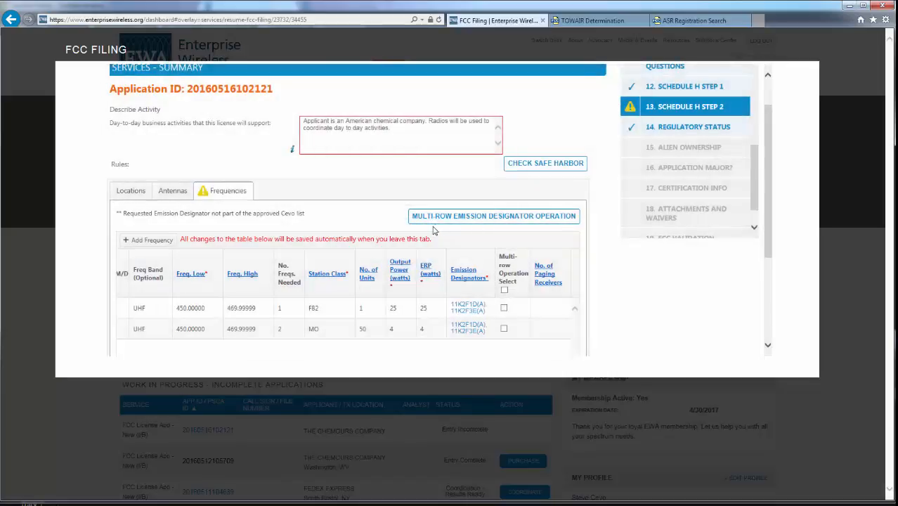
{"action": "scroll", "coordinate": [433, 230], "scroll_direction": "up", "scroll_amount": 1}
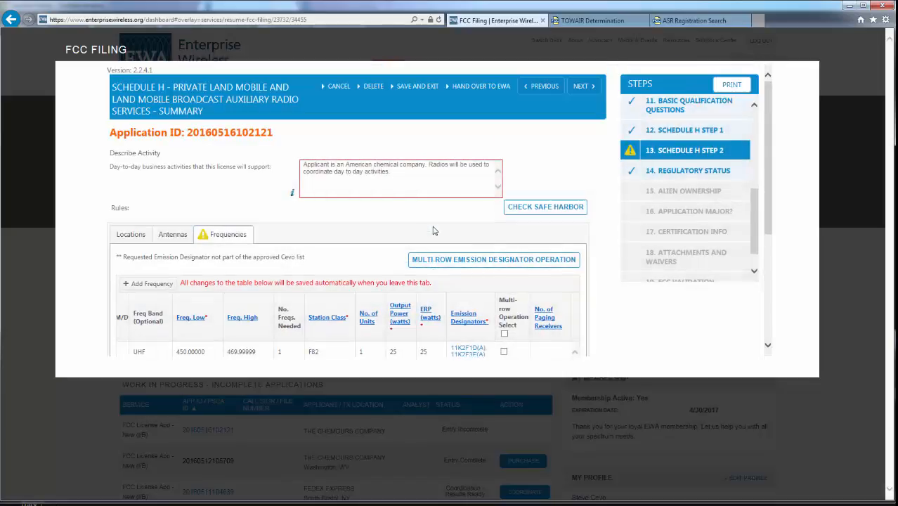
{"action": "left_click", "coordinate": [591, 87]}
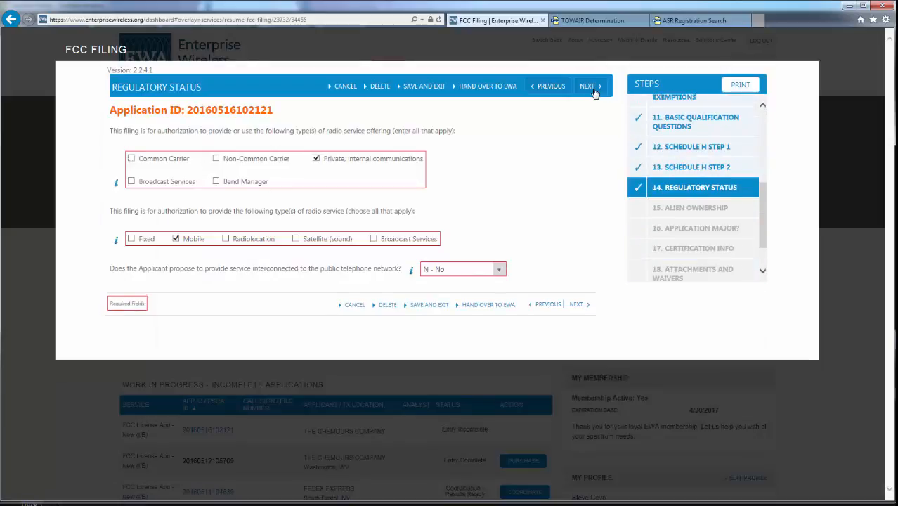